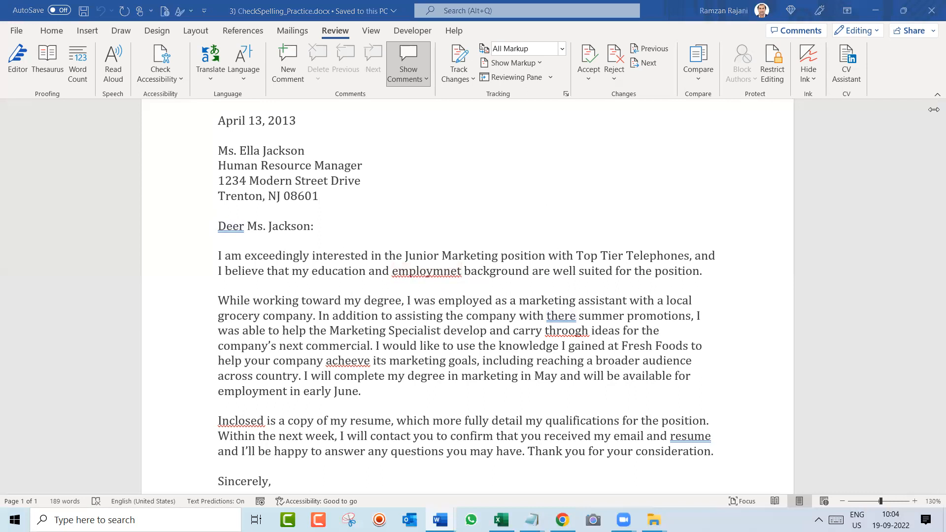
Add the note "F7" after the salutation and enlarge its font by four increments.
click(400, 227)
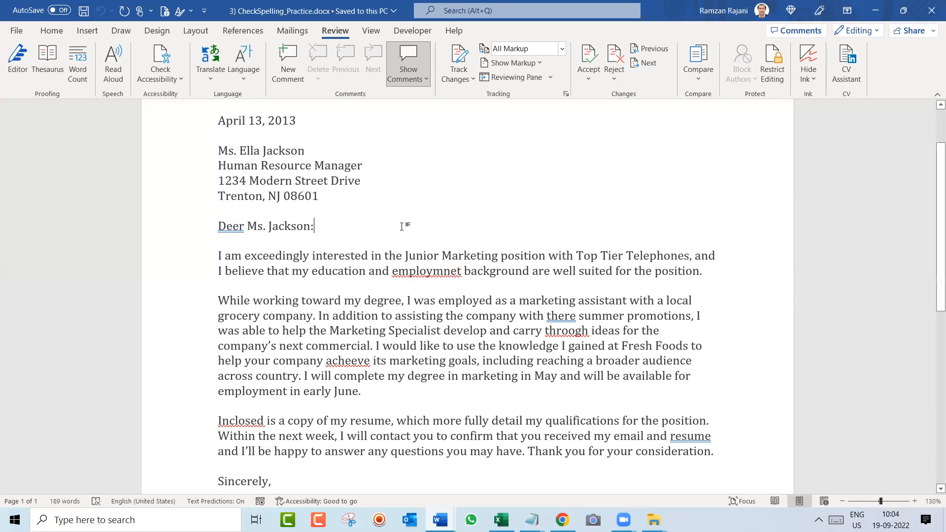
text(F7)
key(ctrl+shift+Left)
key(ctrl+bracketright)
key(ctrl+bracketright)
key(ctrl+bracketright)
key(ctrl+bracketright)
key(Left)
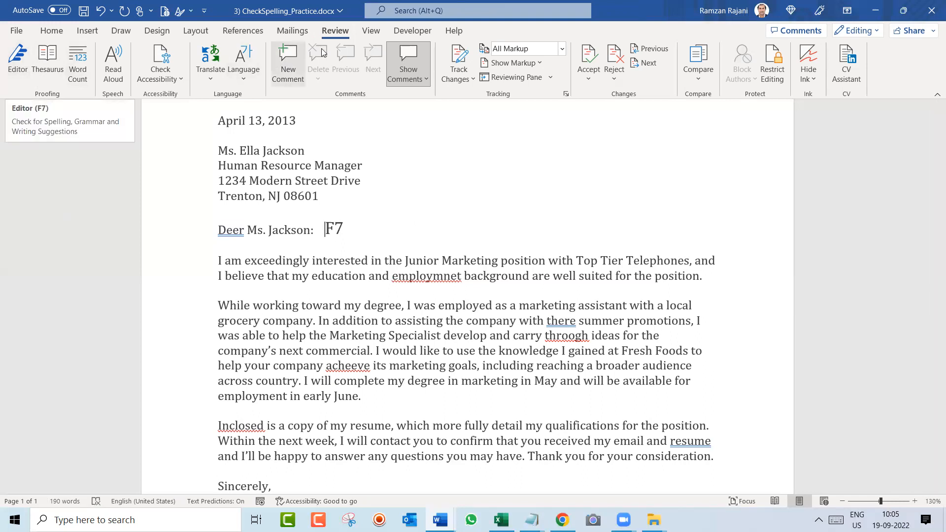
Run the Editor check on the letter and correct the misspelled words to "employment", "through", "achieve" and "Enclosed".
click(18, 60)
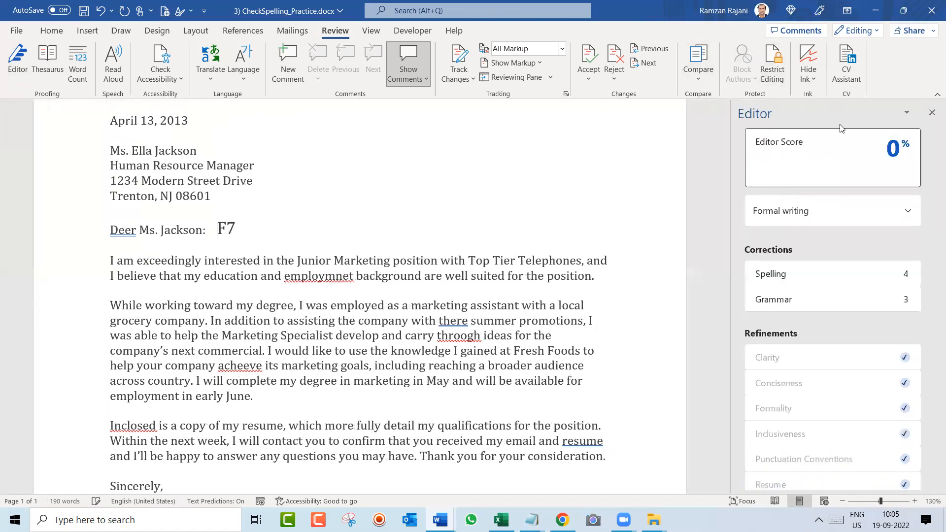
mouse_move(767, 151)
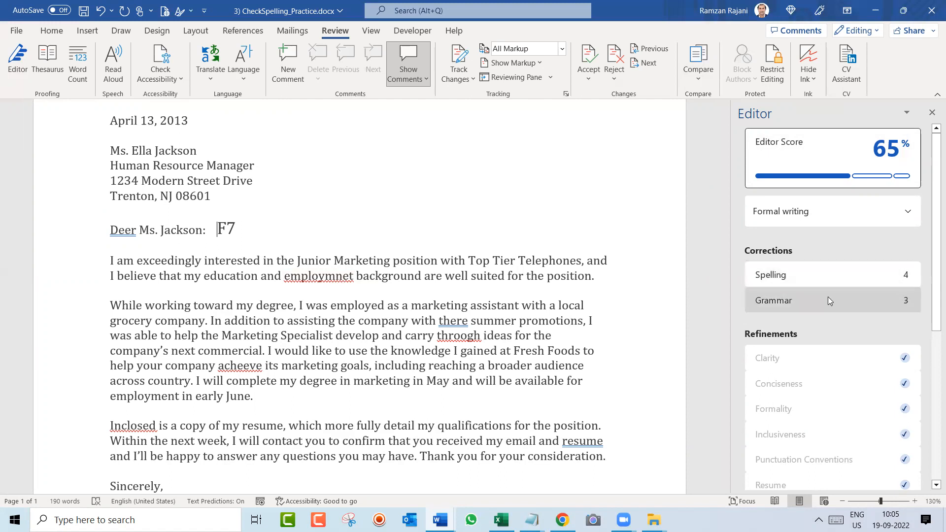
click(824, 277)
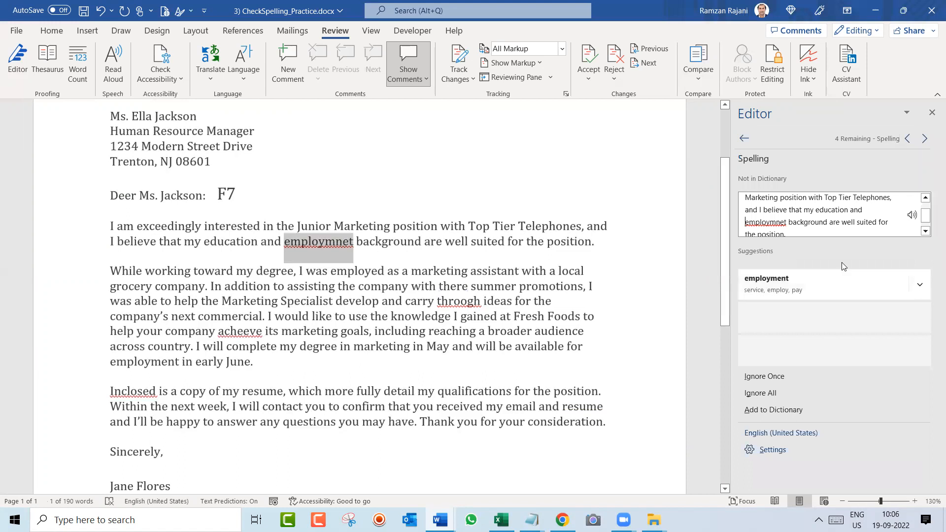
click(745, 139)
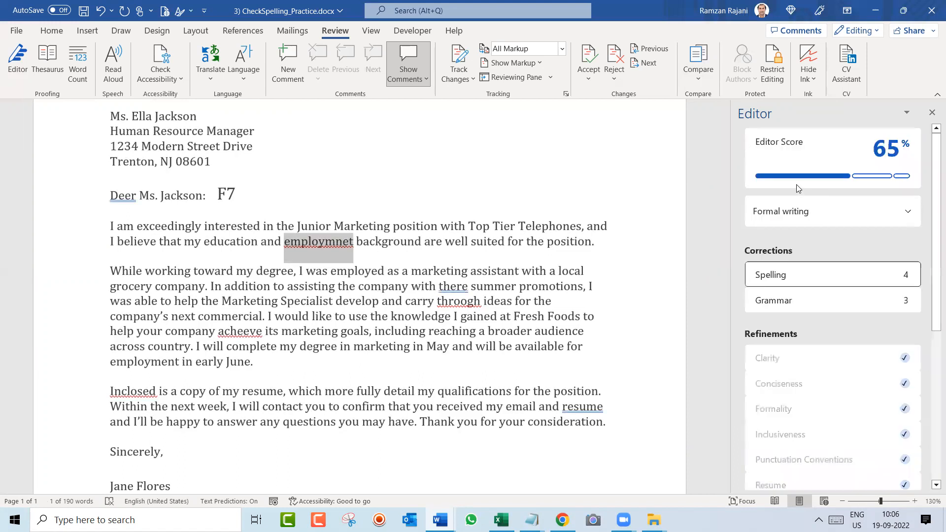
click(831, 275)
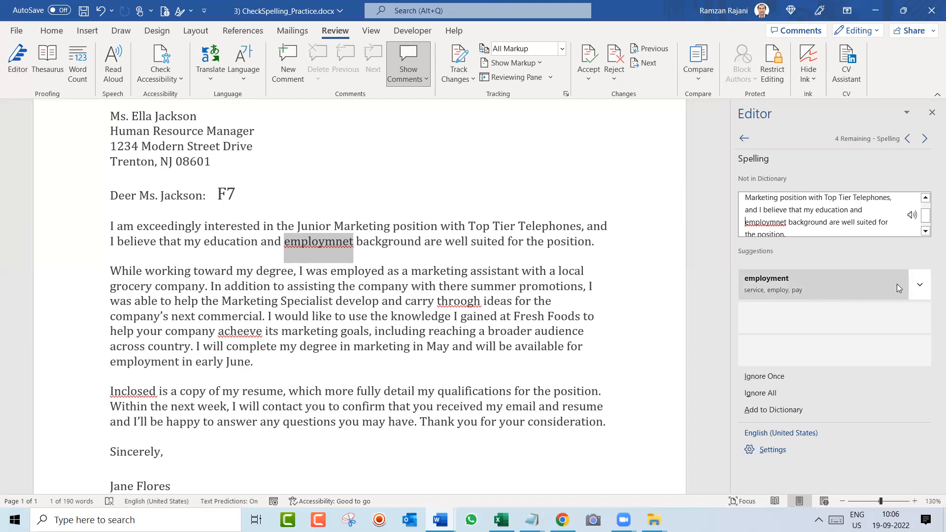
click(919, 286)
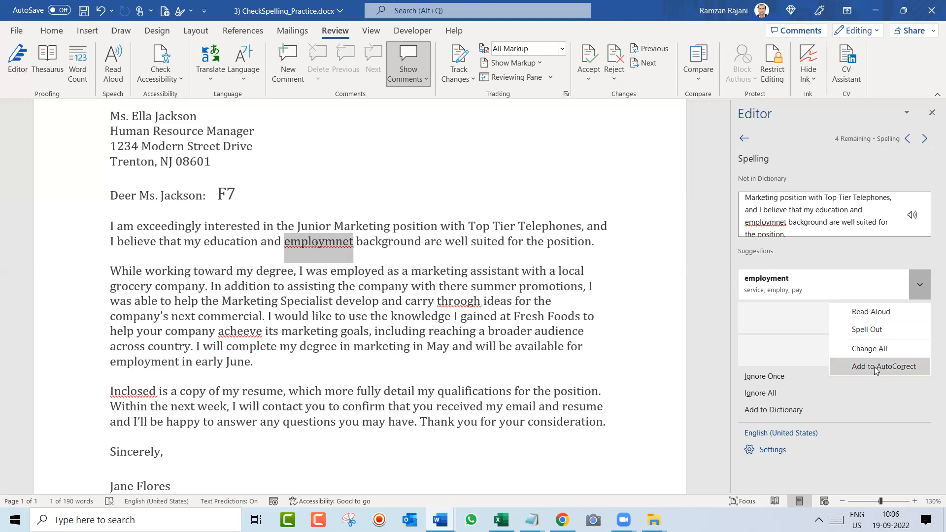
click(789, 288)
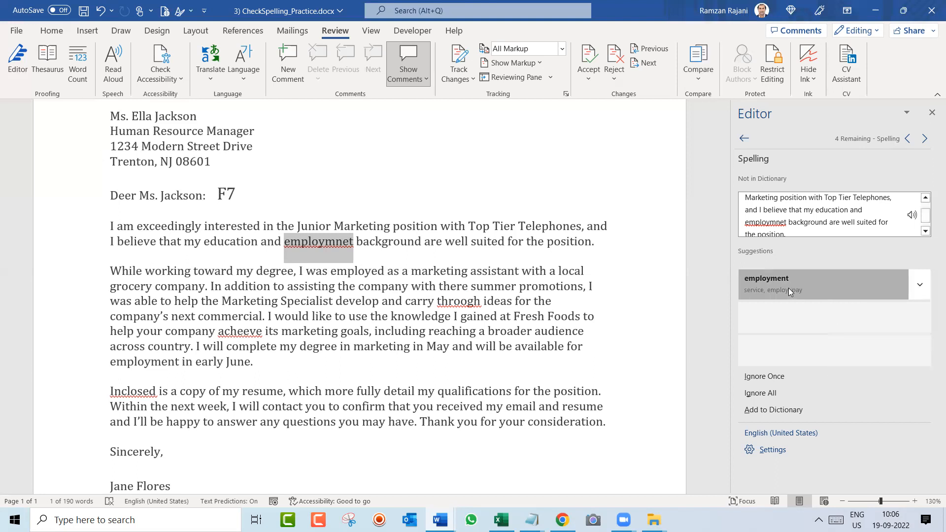
click(788, 288)
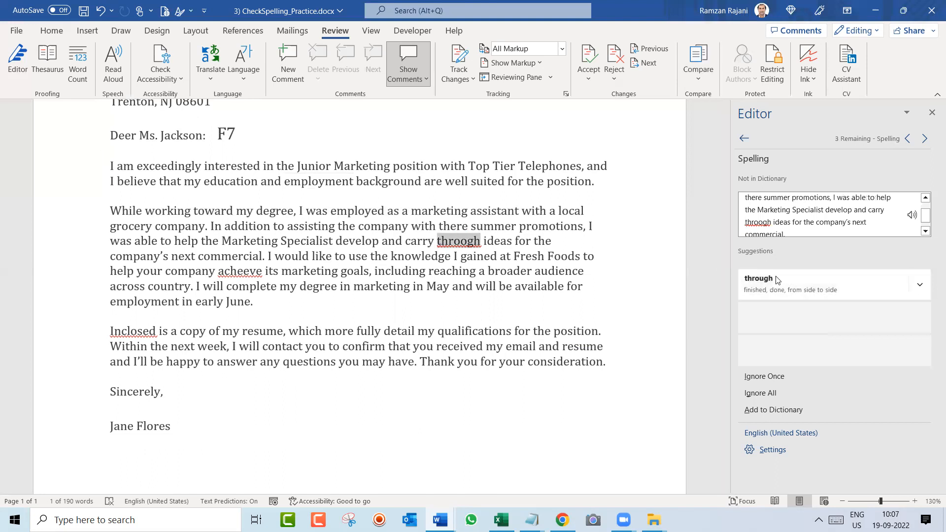
click(842, 282)
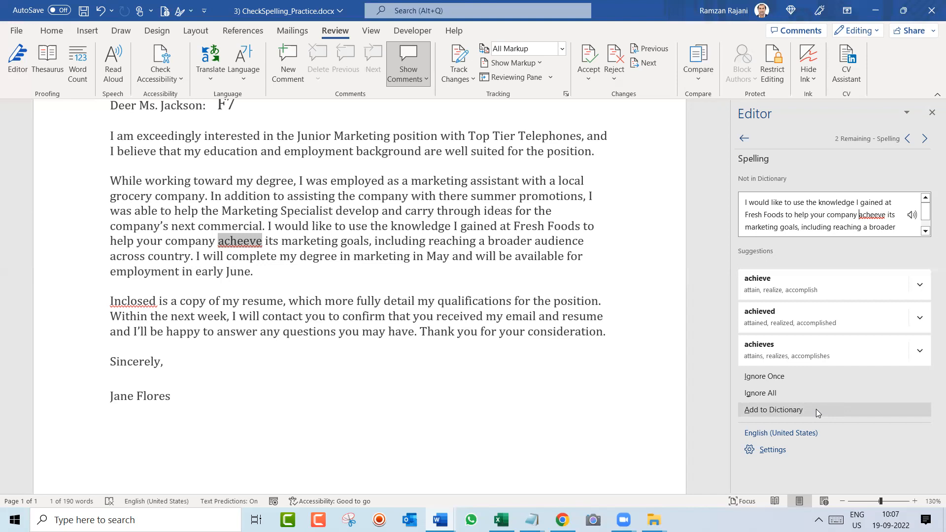
click(809, 281)
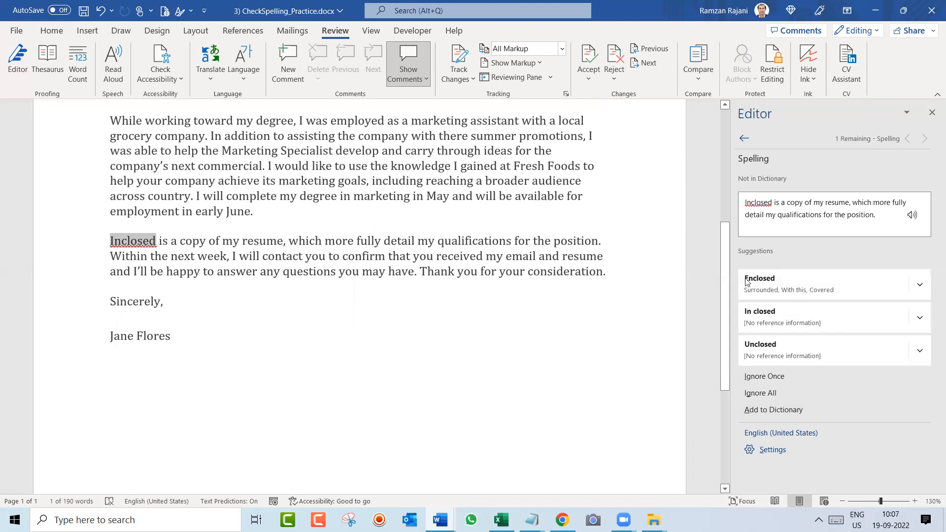
click(838, 285)
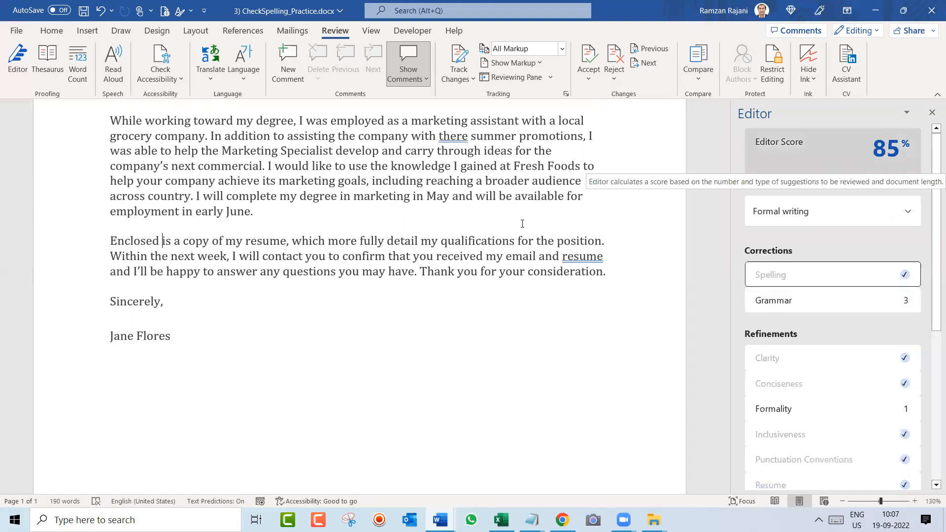
Review the letter's grammar issues and accept the suggestions "Dear", "their" and "resume,".
scroll(397, 241, up, 5)
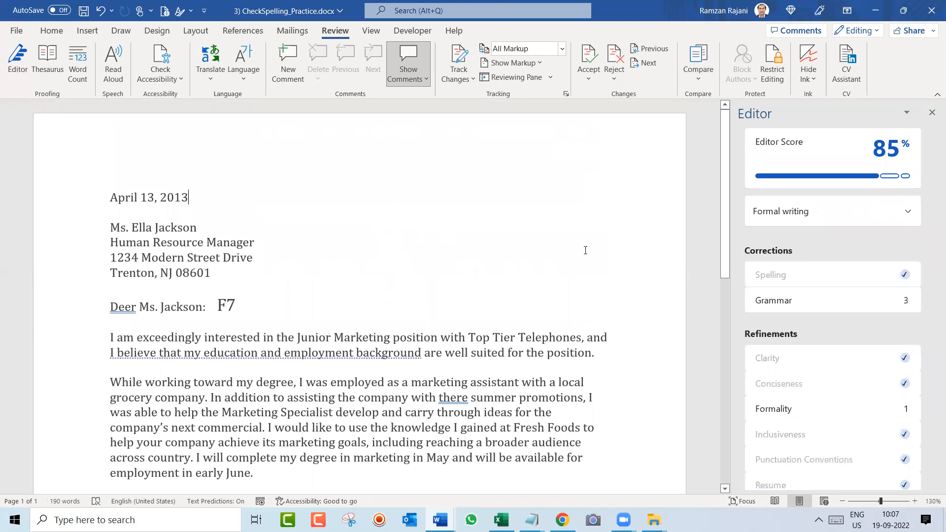
click(830, 302)
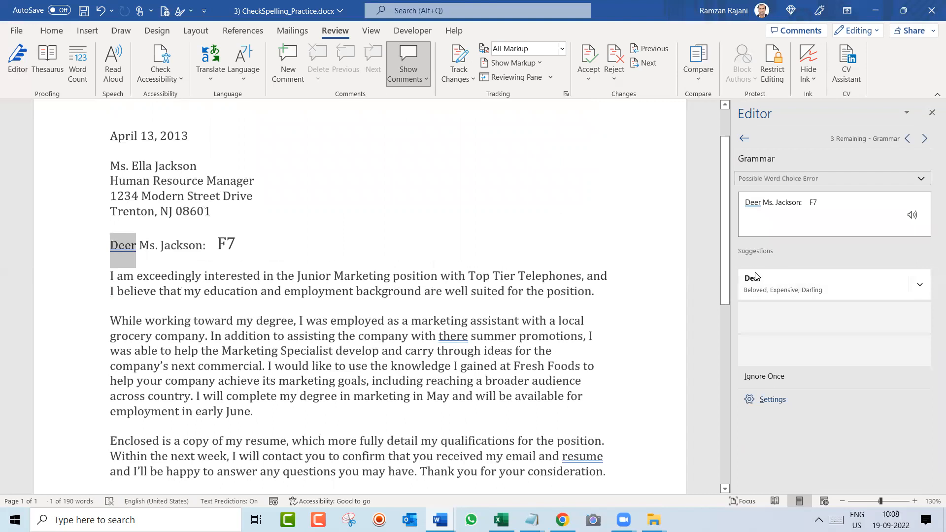
click(788, 283)
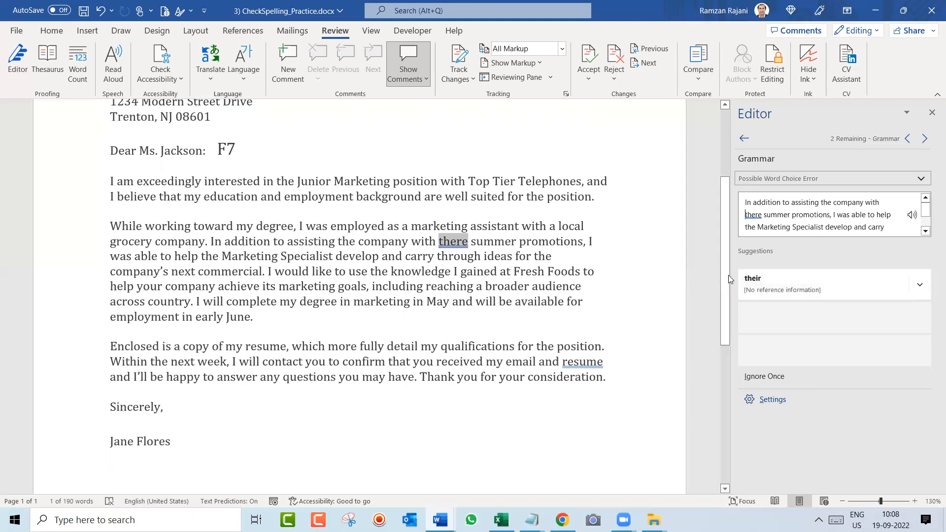
click(794, 286)
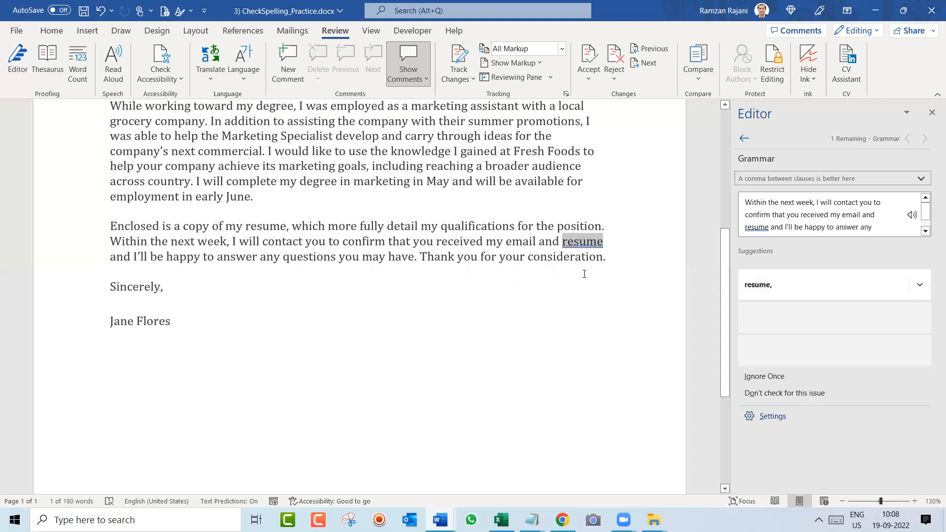
click(793, 284)
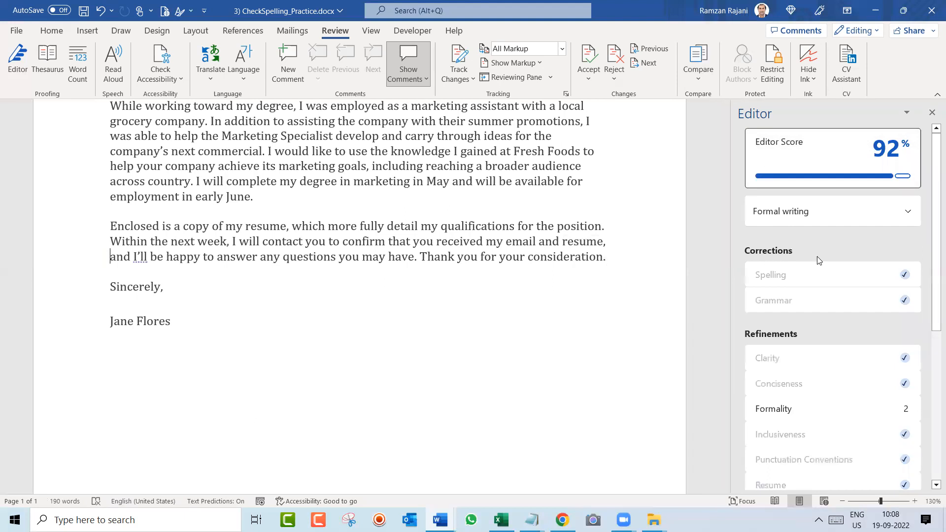
Resolve the formality refinements by accepting "I will" and "my education and employment background", and finish the review.
scroll(819, 257, down, 2)
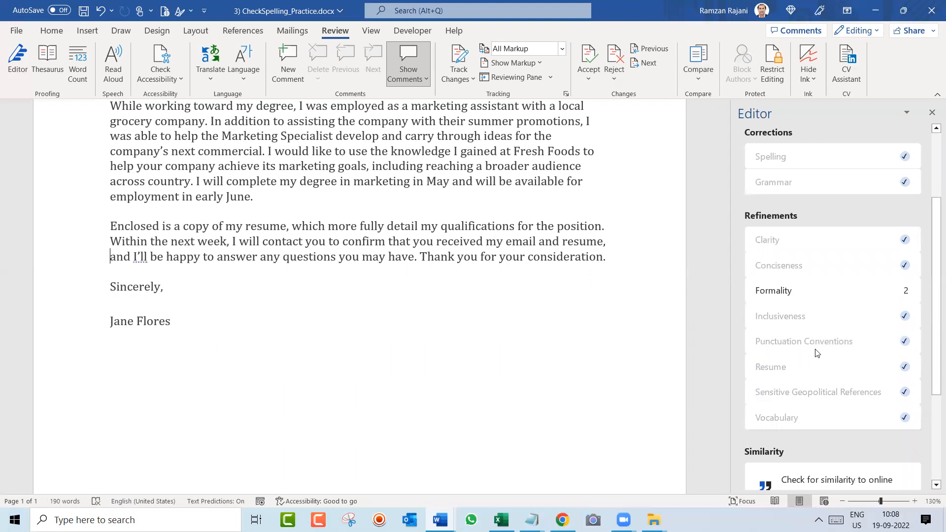
click(828, 294)
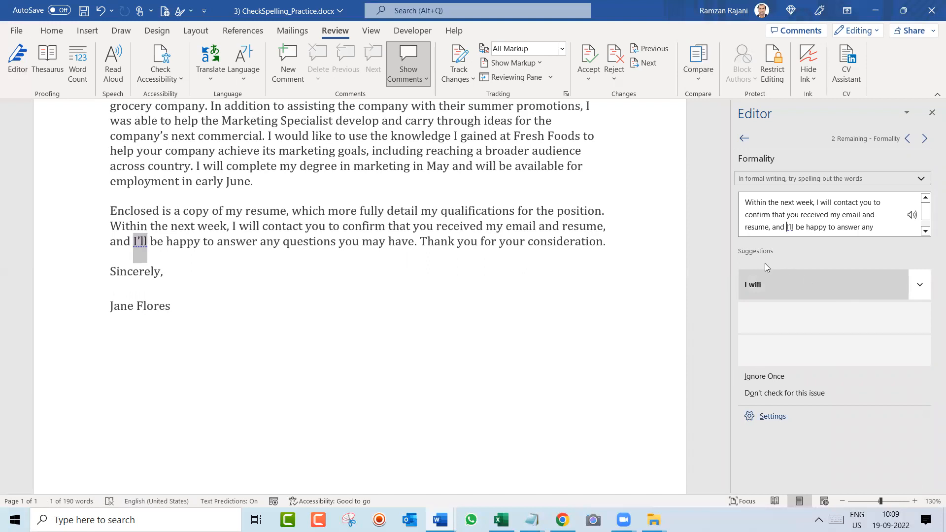
click(828, 288)
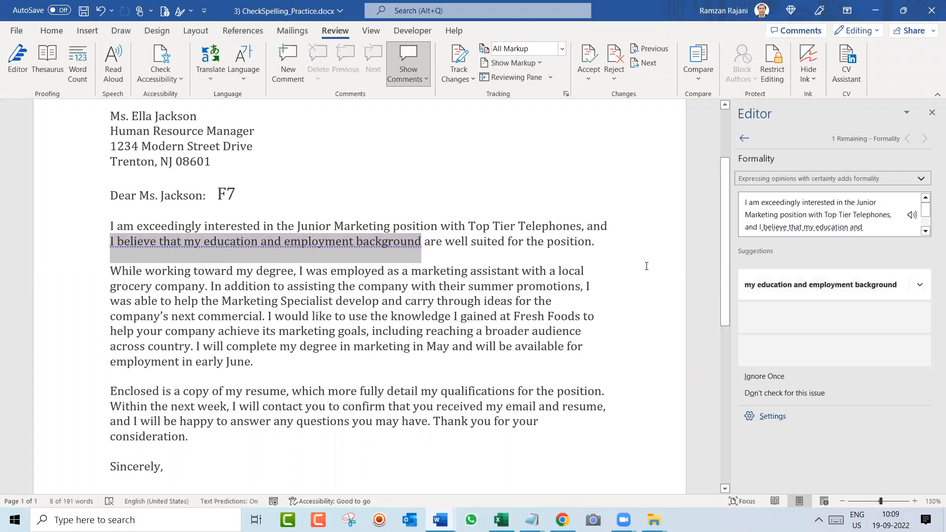
click(854, 294)
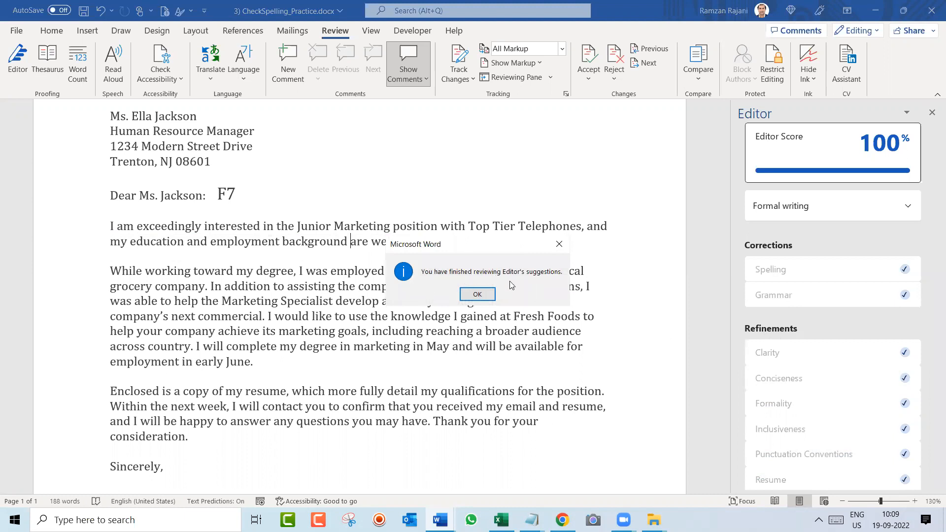
click(481, 294)
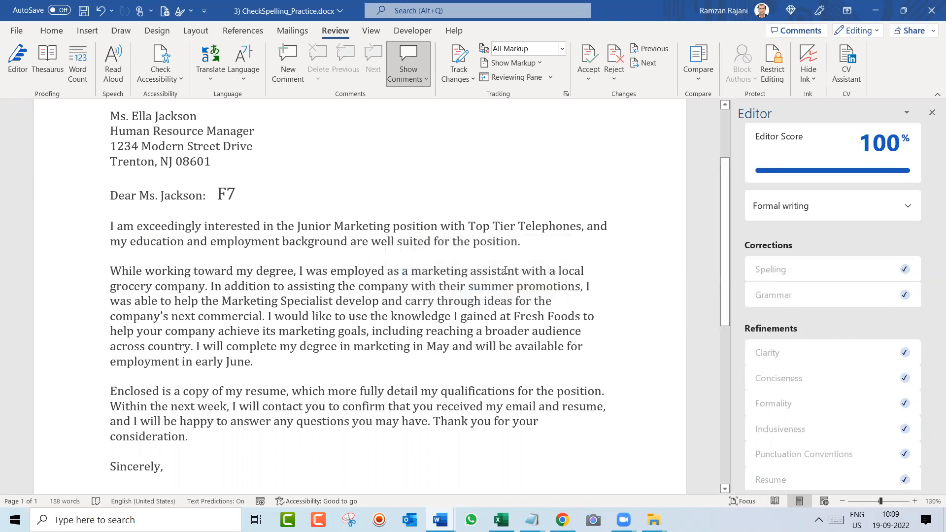
Add the note "fn F7" on the salutation line, spaced after the existing "F7".
click(549, 242)
scroll(614, 214, up, 2)
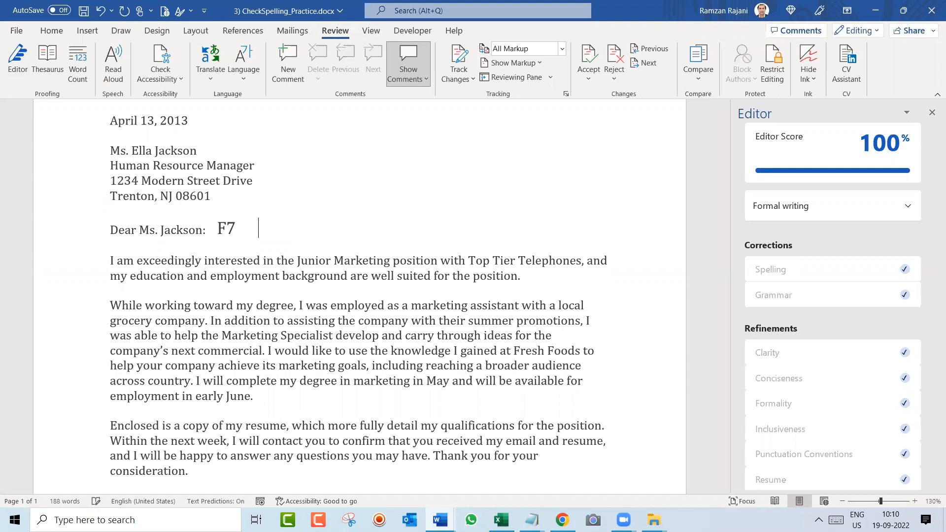
text(fn F)
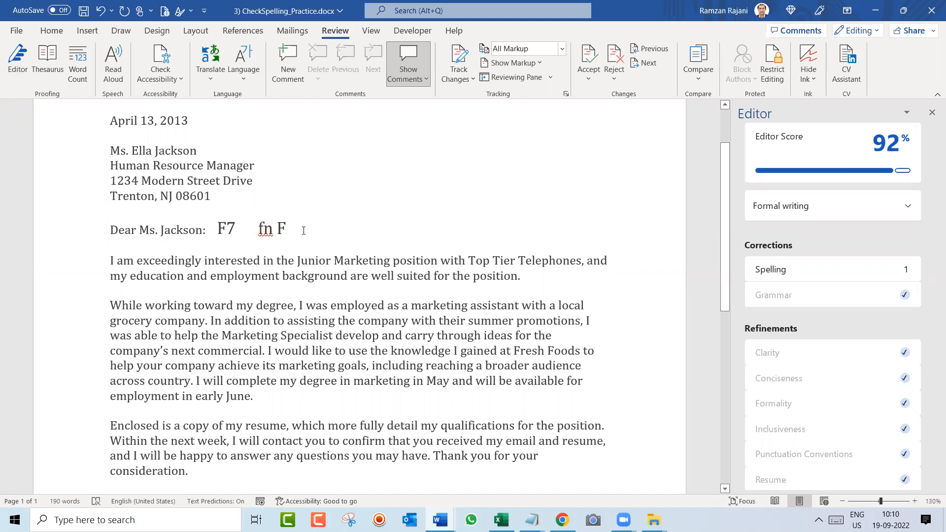
text(7)
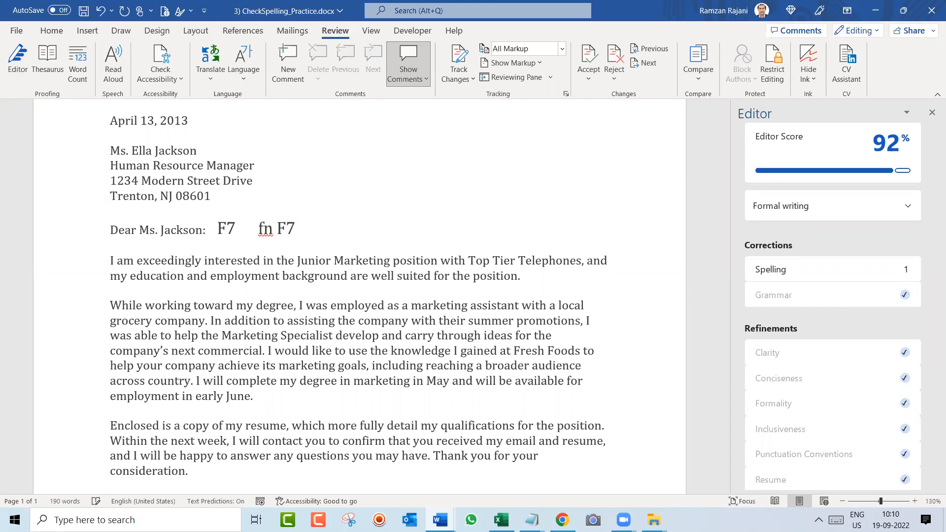